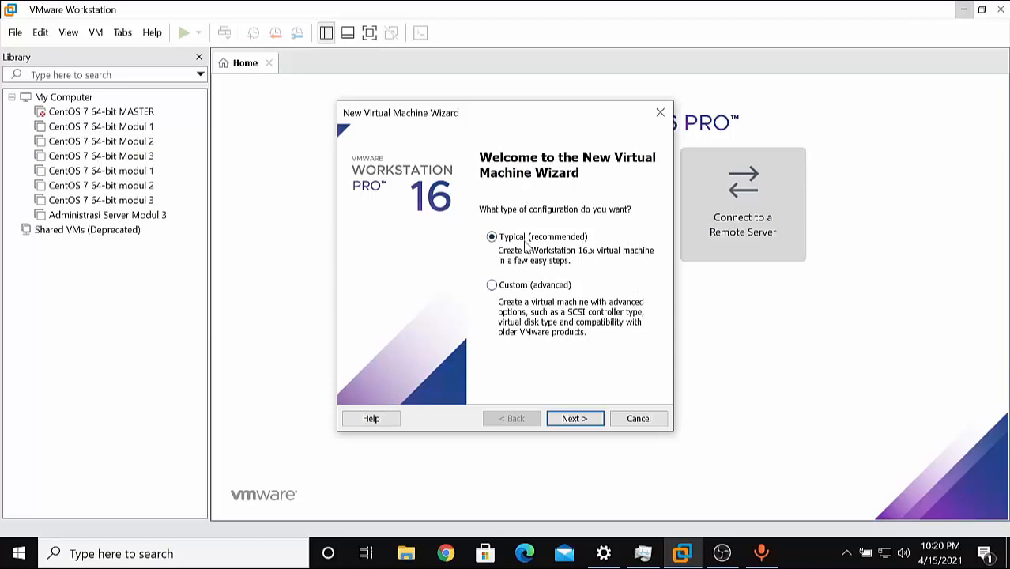
Use the CentOS-7-x86_64-DVD-2009 ISO from Downloads as the installer disc image.
left_click(596, 420)
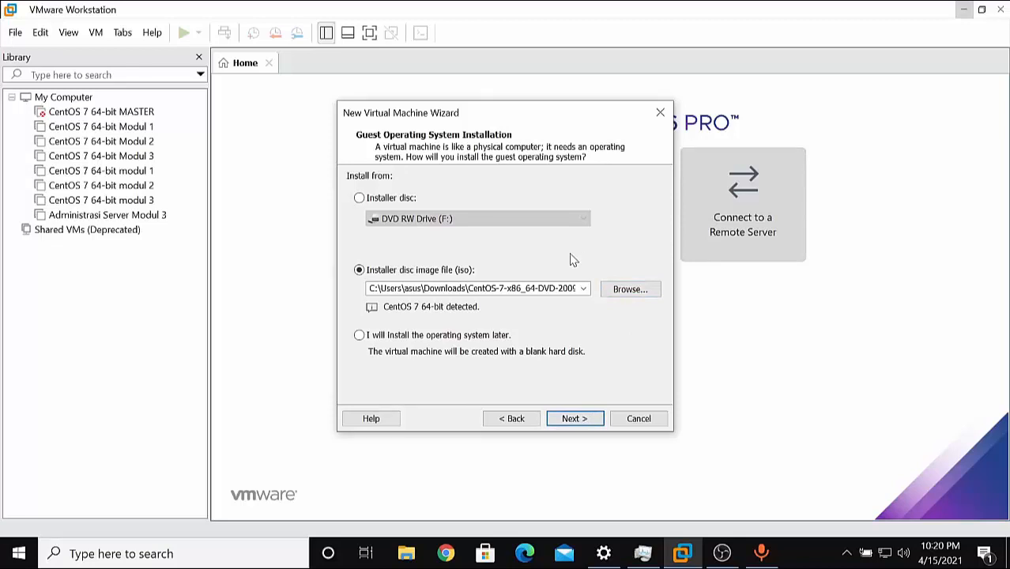
left_click(638, 291)
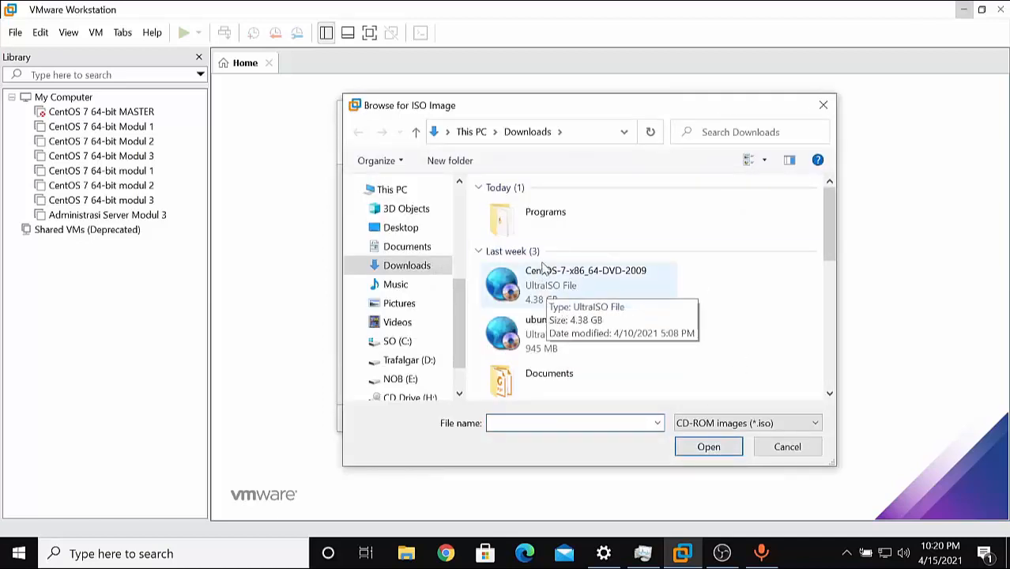
left_click(573, 279)
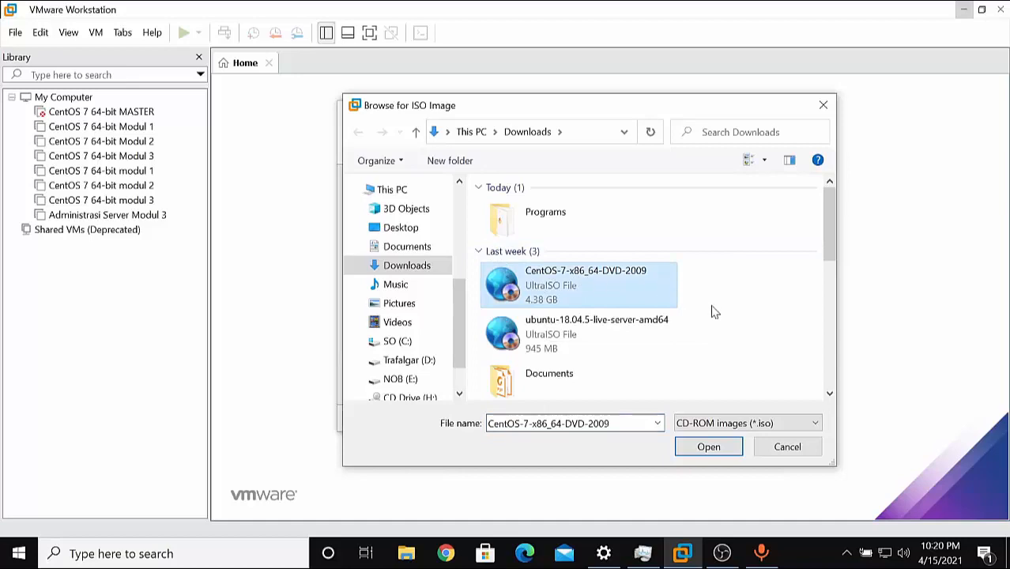
left_click(700, 448)
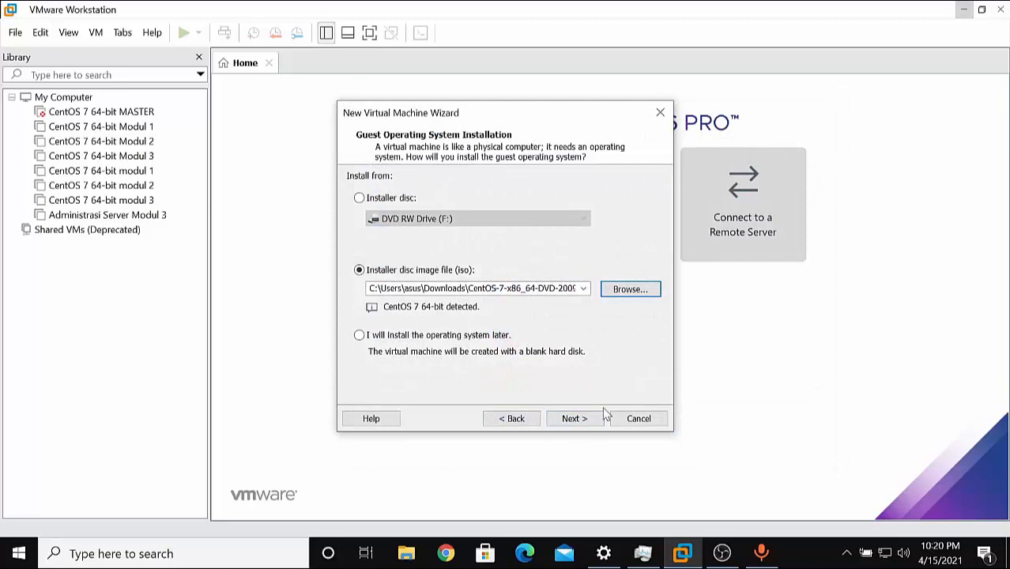
left_click(576, 422)
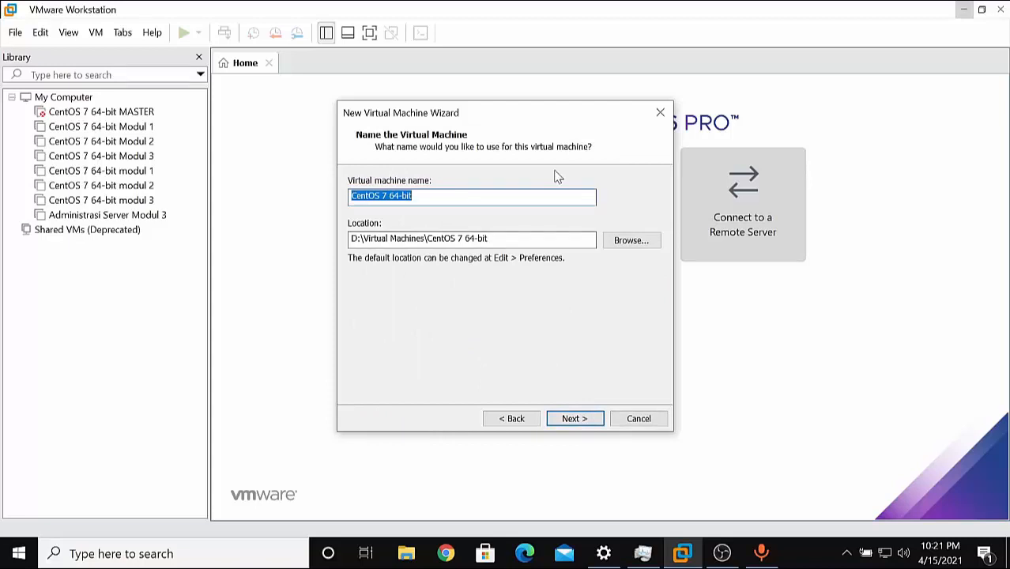
Name the machine 'Modul 1 Administrasi Server', keep the 20 GB split disk, and finish.
type("Modul 1 Admin")
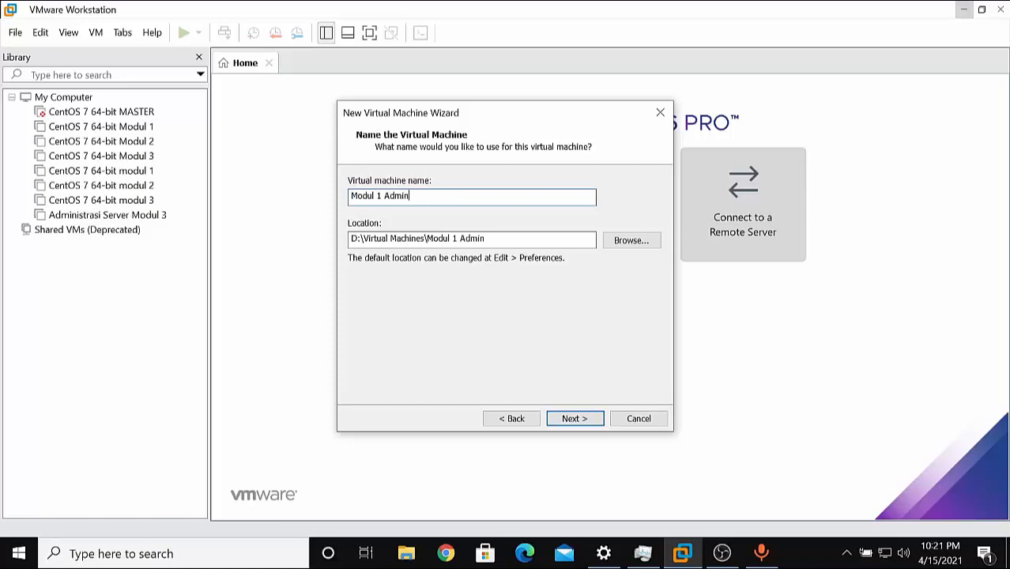
type("istrasi Server")
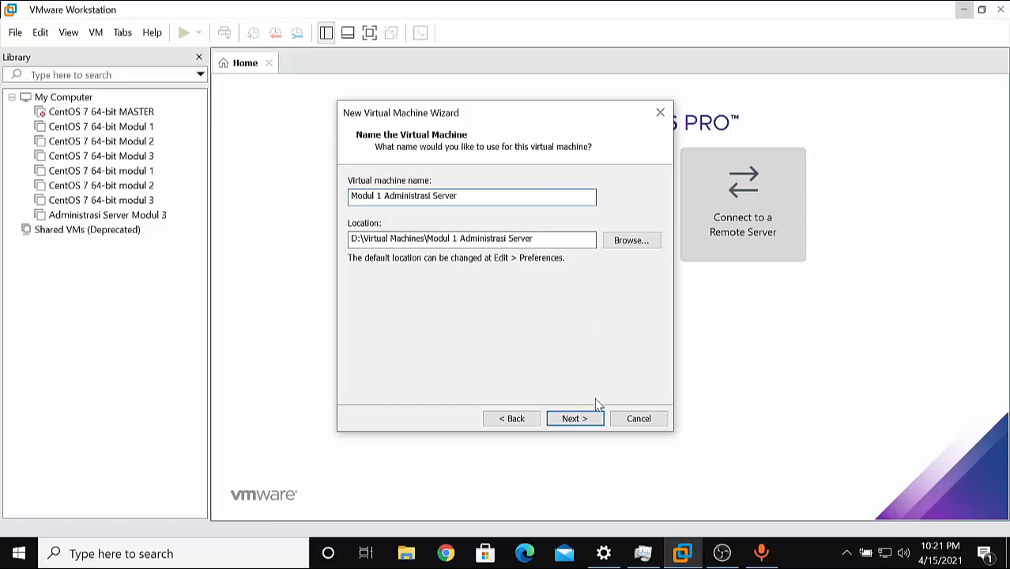
left_click(593, 418)
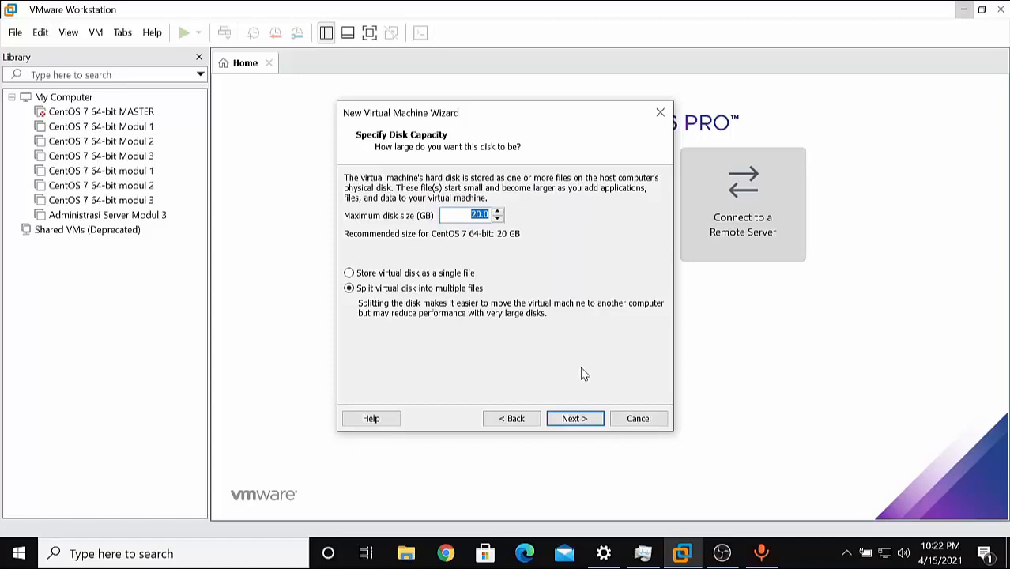
left_click(597, 419)
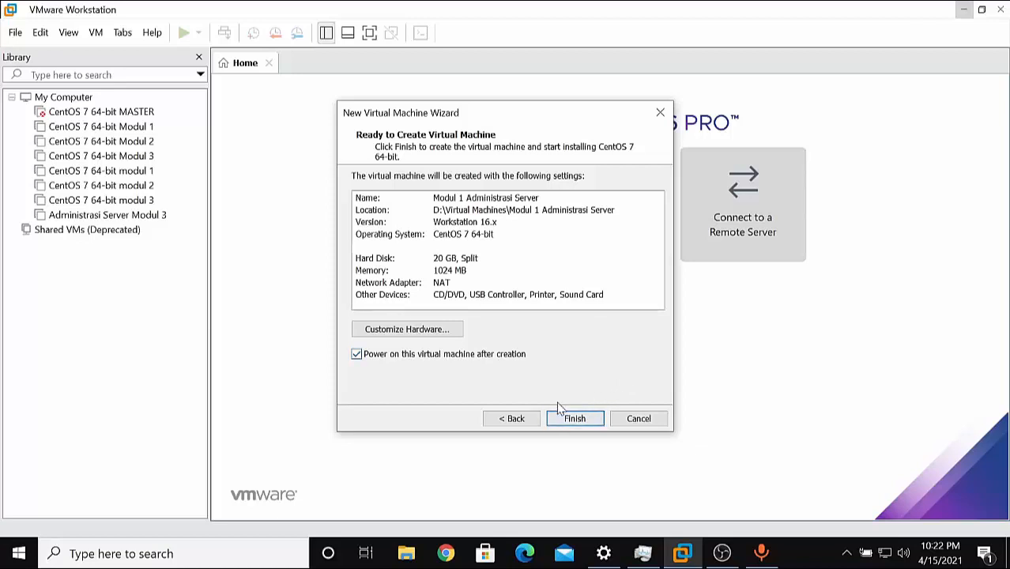
left_click(581, 419)
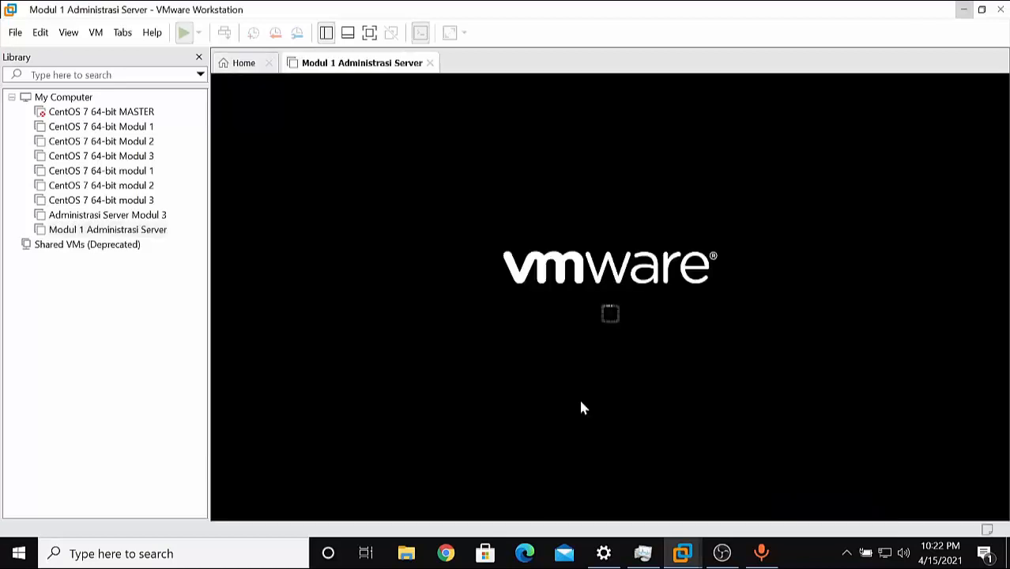
Boot the VM from the 'Install CentOS 7' entry in the installer menu.
left_click(797, 299)
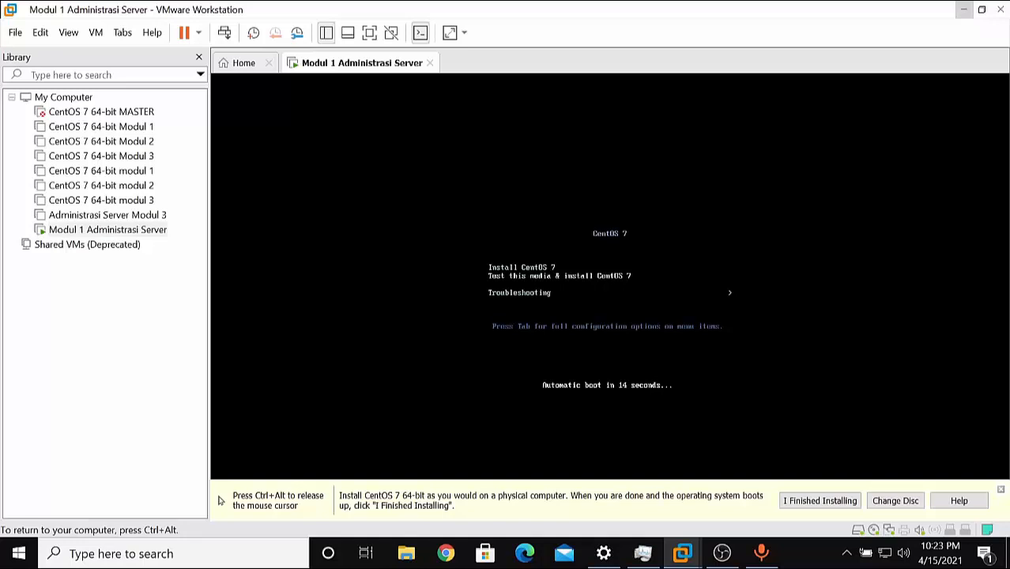
key("Up")
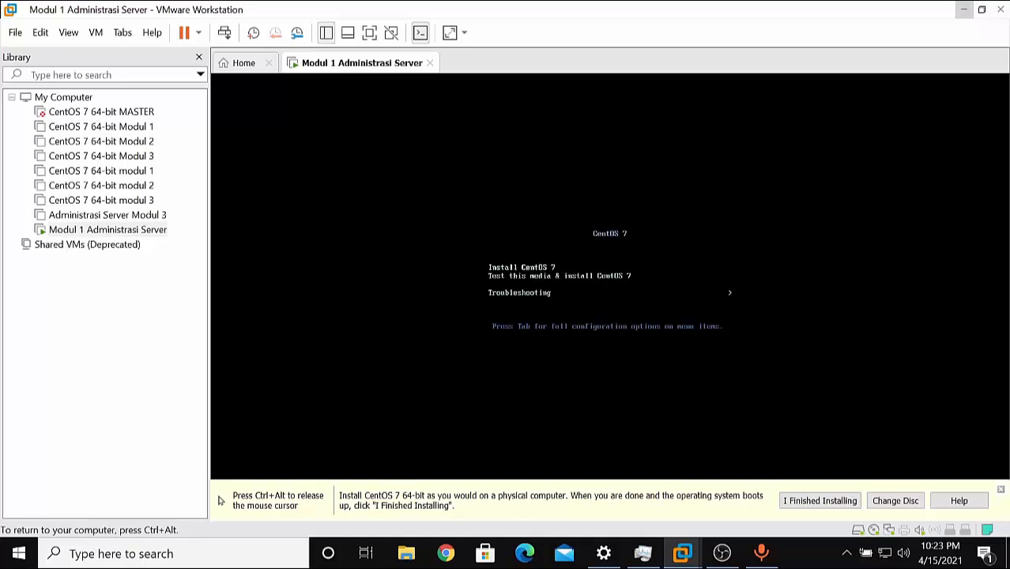
key("Return")
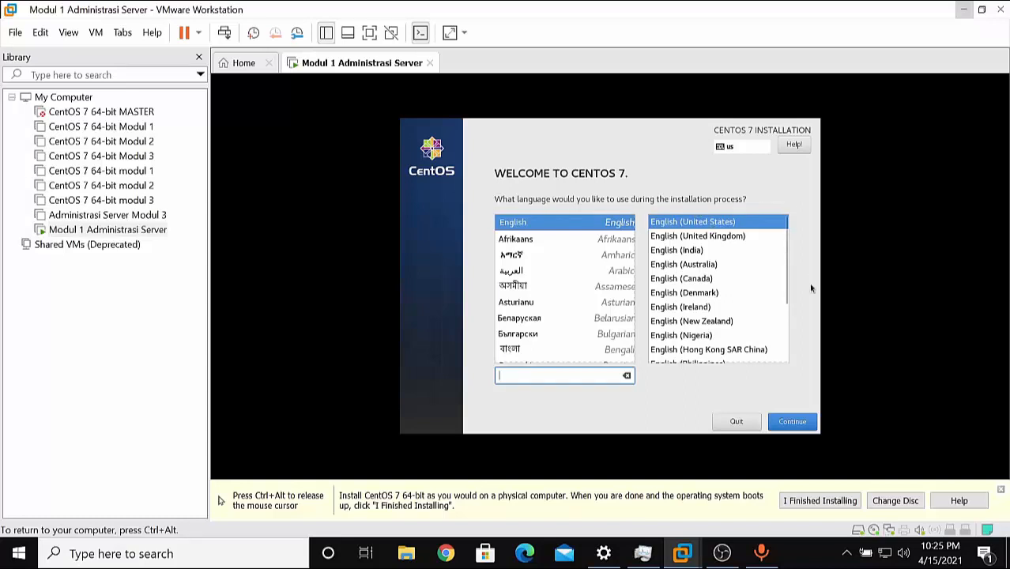
Keep English as the language and choose Minimal Install for software selection.
left_click(794, 425)
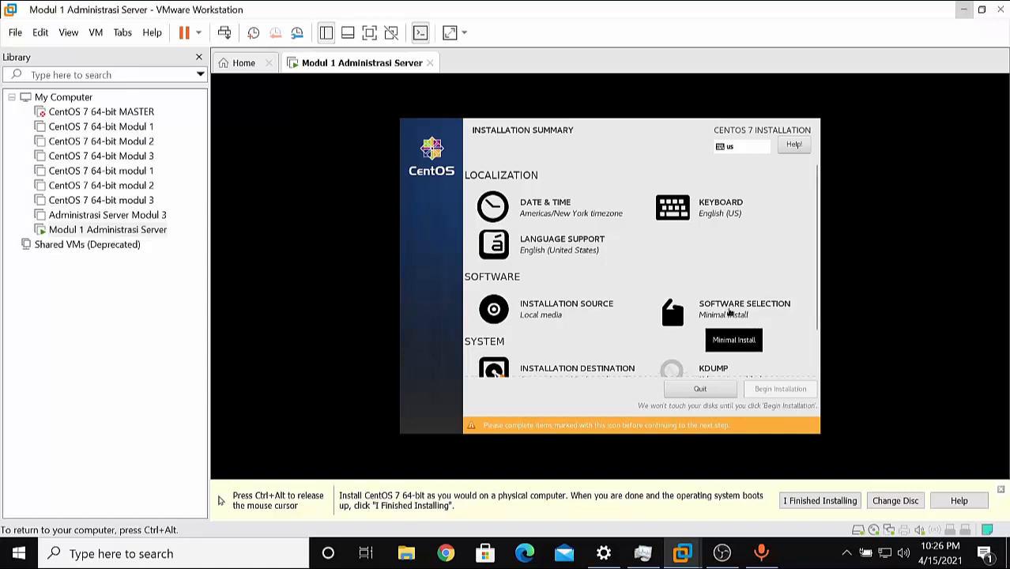
left_click(728, 313)
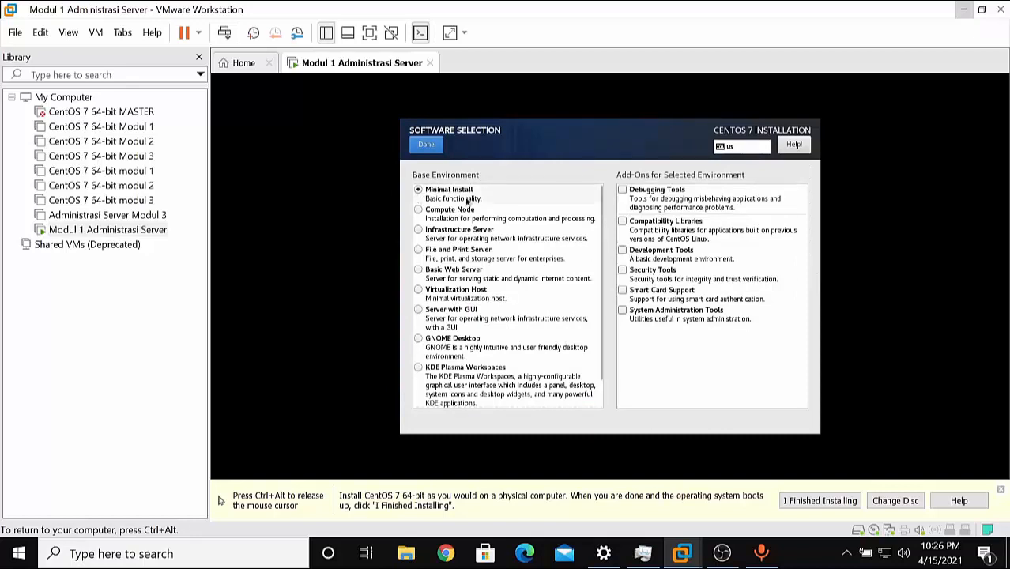
left_click(430, 147)
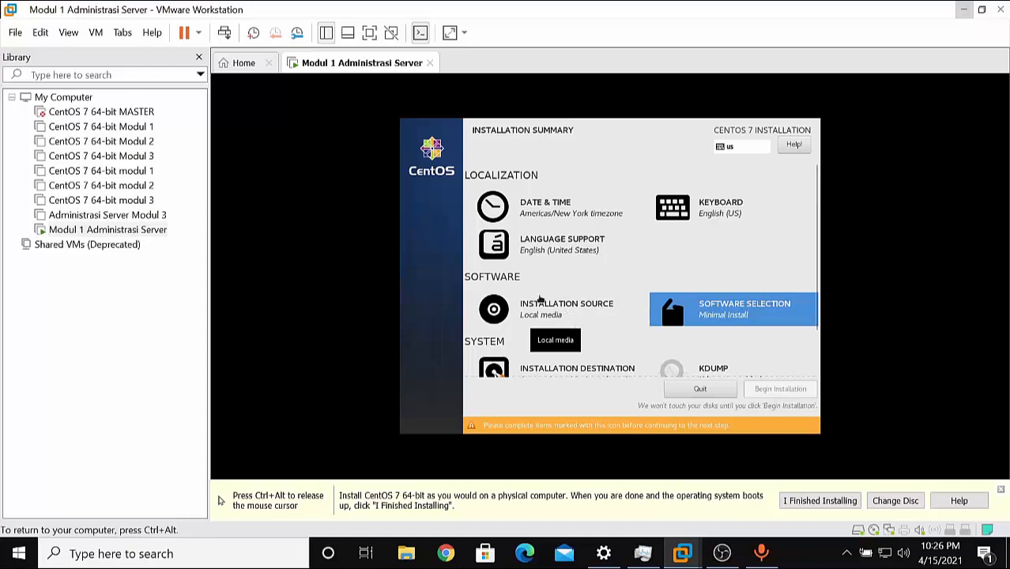
Confirm the auto-detected local media as the installation source.
left_click(533, 312)
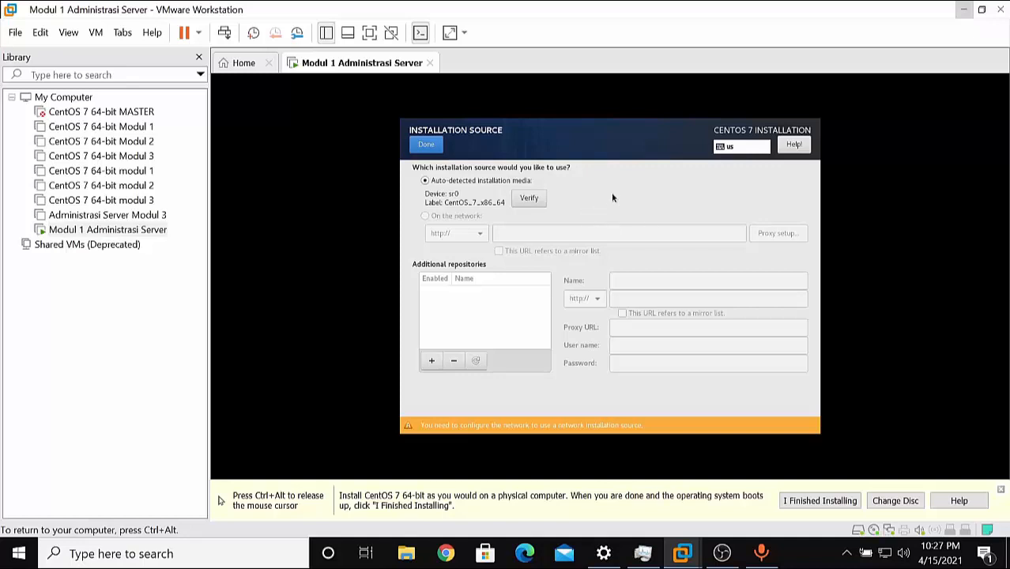
left_click(425, 146)
scroll(794, 284, "down", 2)
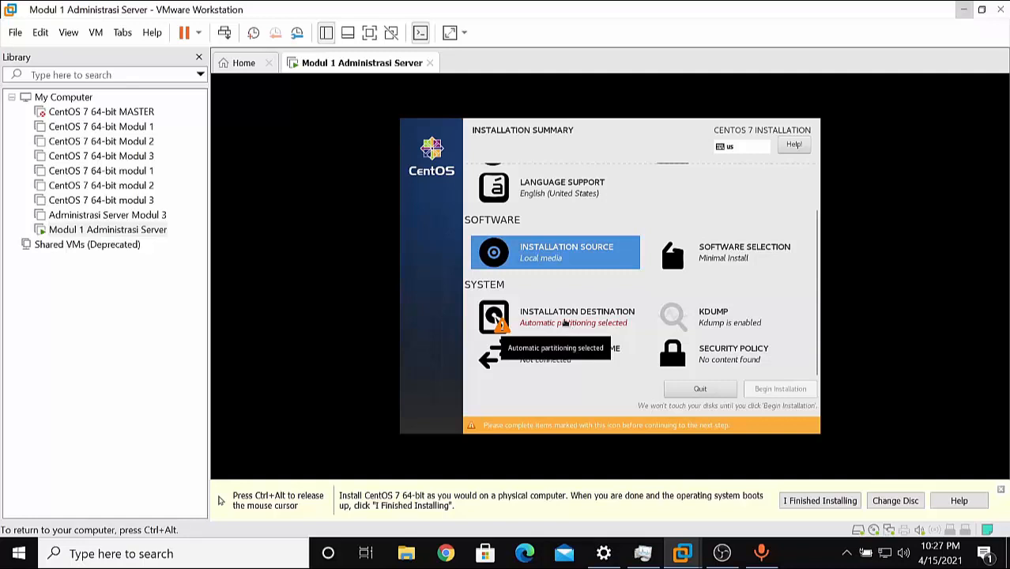
Keep automatic partitioning on the 20 GiB disk and begin the installation.
left_click(565, 323)
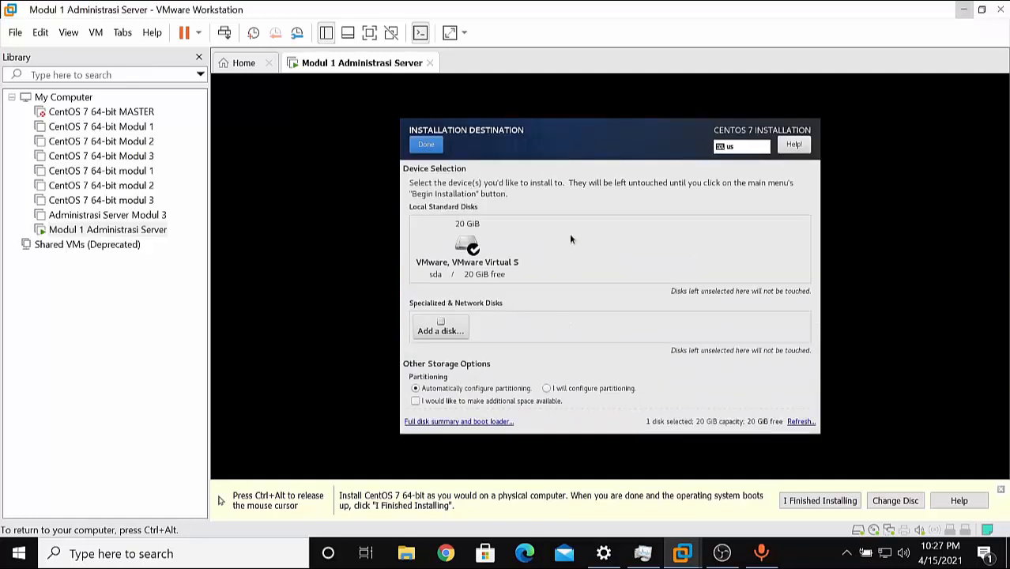
left_click(426, 144)
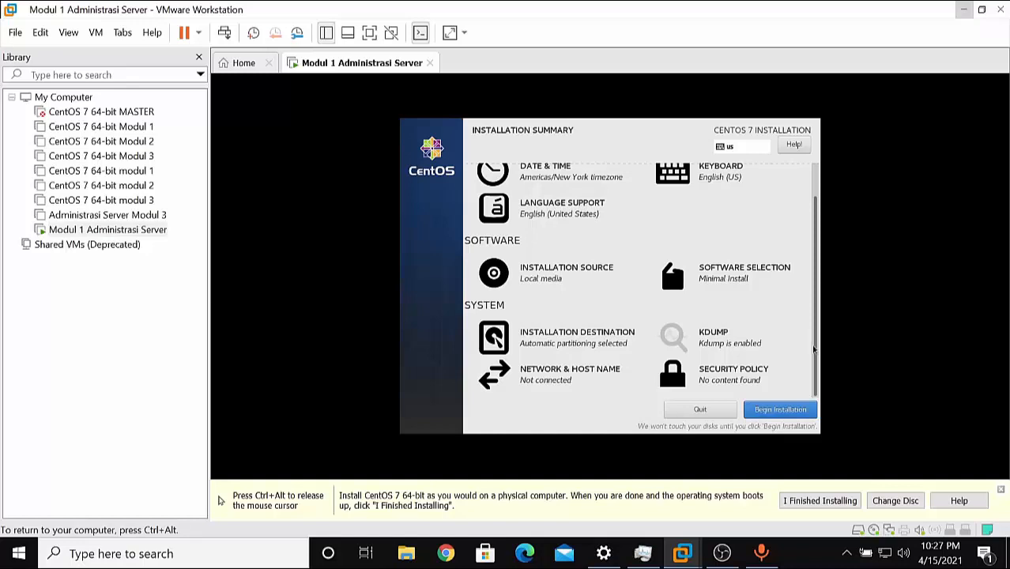
left_click(783, 410)
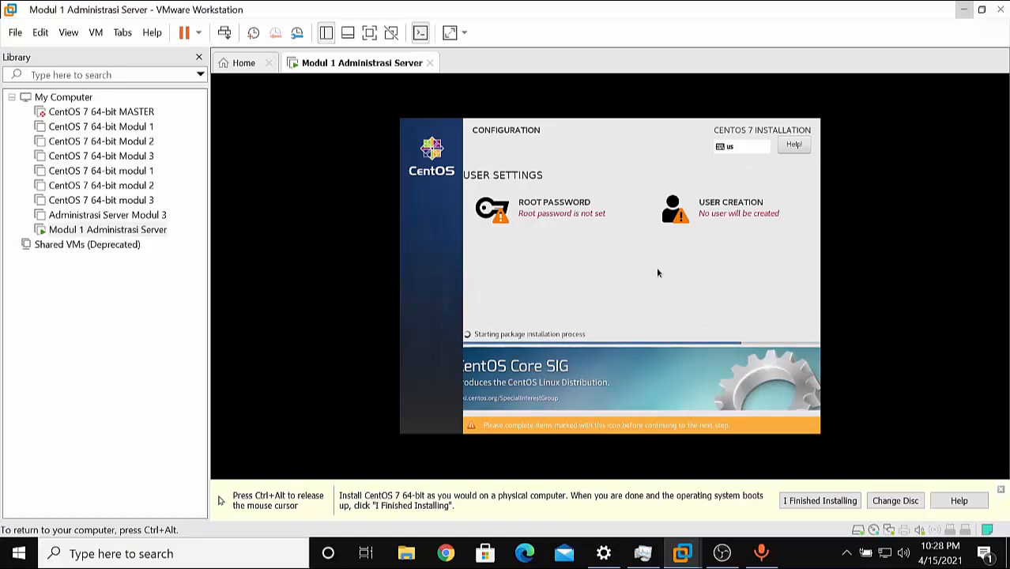
Set and confirm the root password, accepting it despite the weak-password warning.
left_click(546, 222)
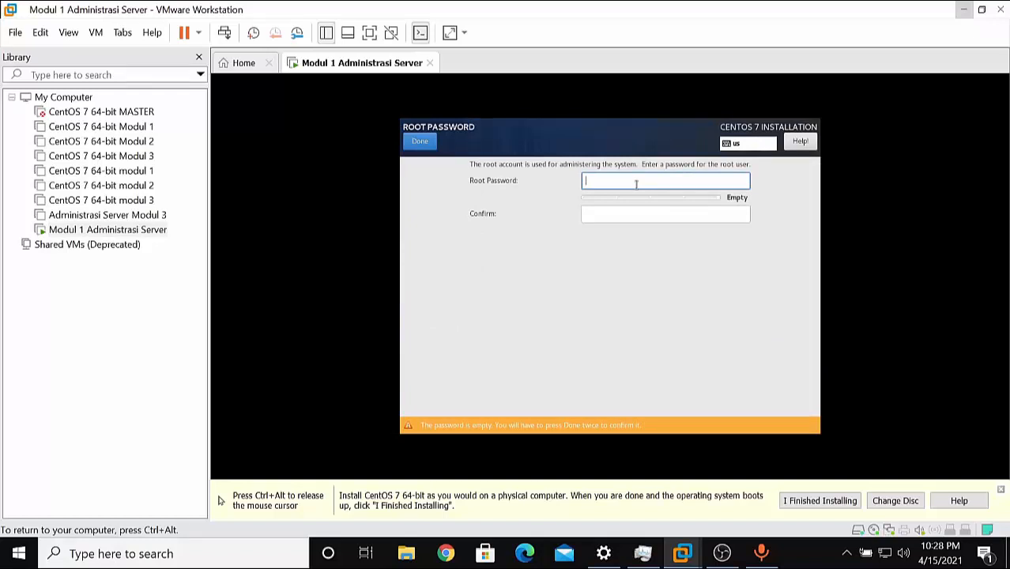
type("123")
left_click(621, 216)
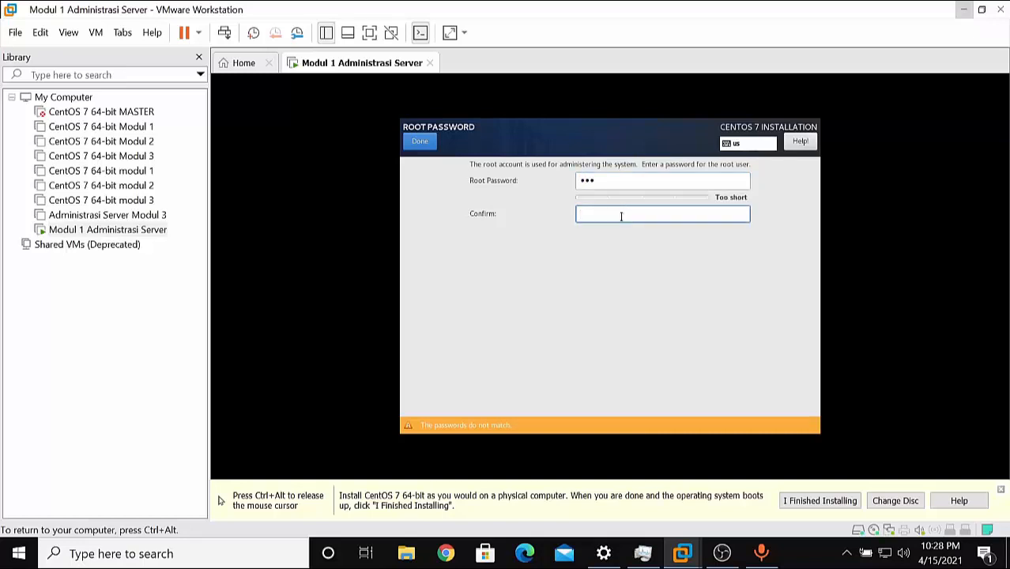
type("123")
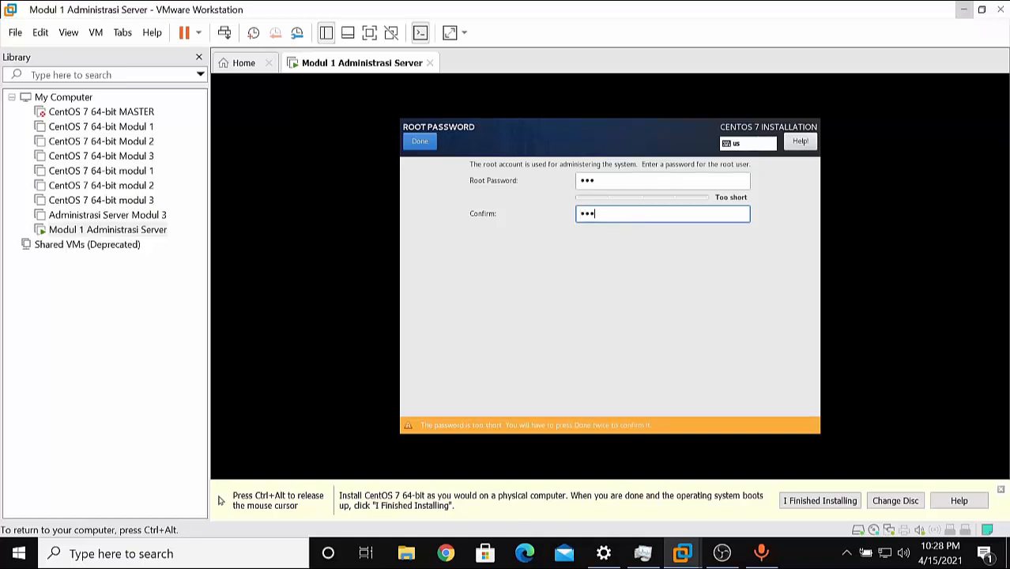
left_click(431, 145)
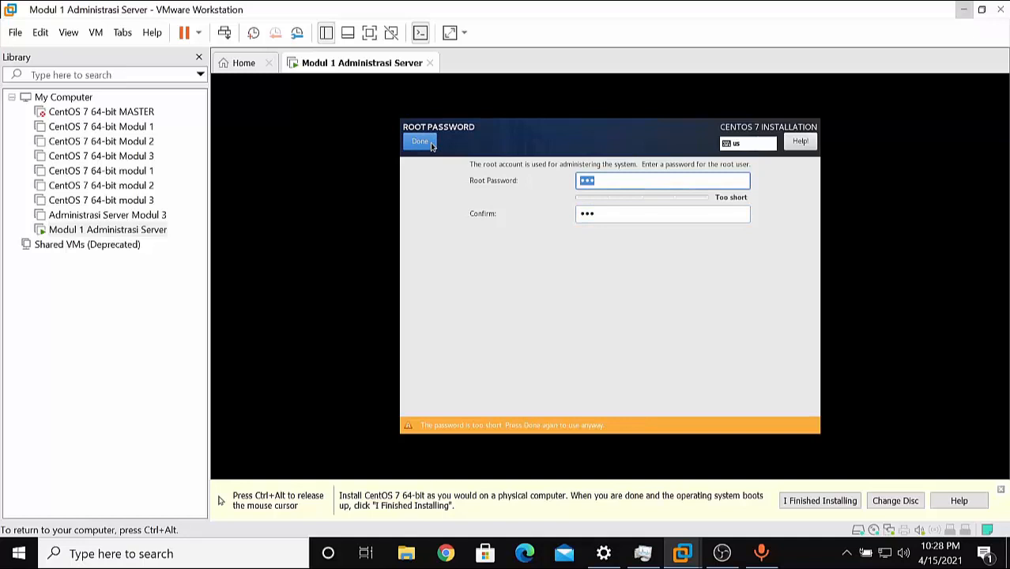
left_click(432, 146)
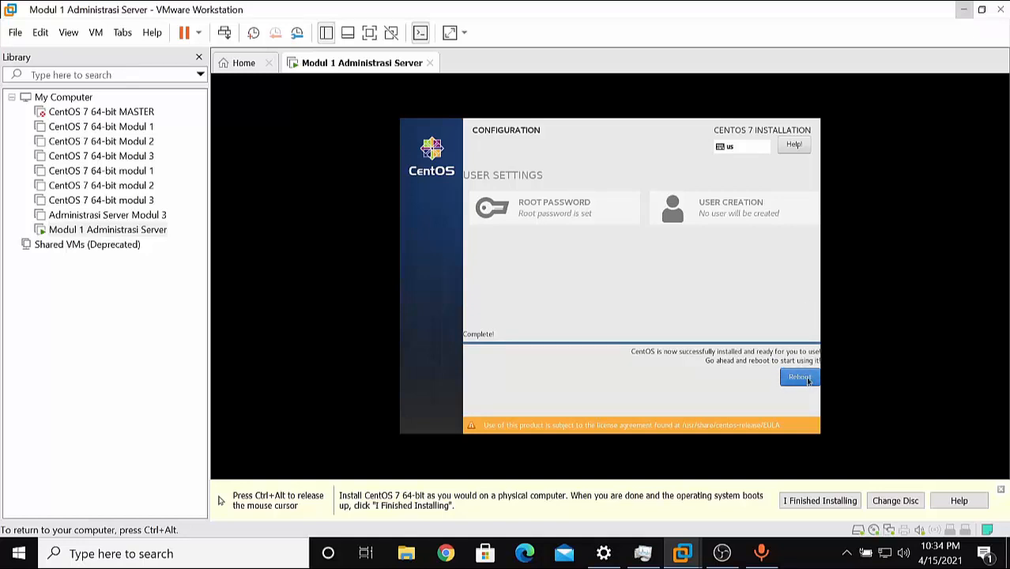
Reboot into the installed CentOS system and log in with the username root.
left_click(801, 377)
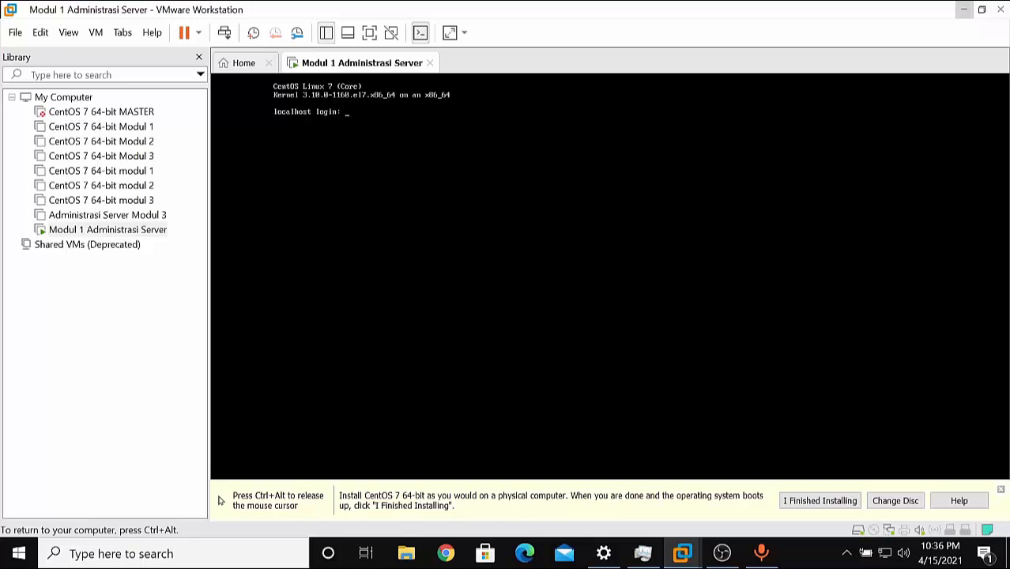
type("root")
key("Return")
key("Return")
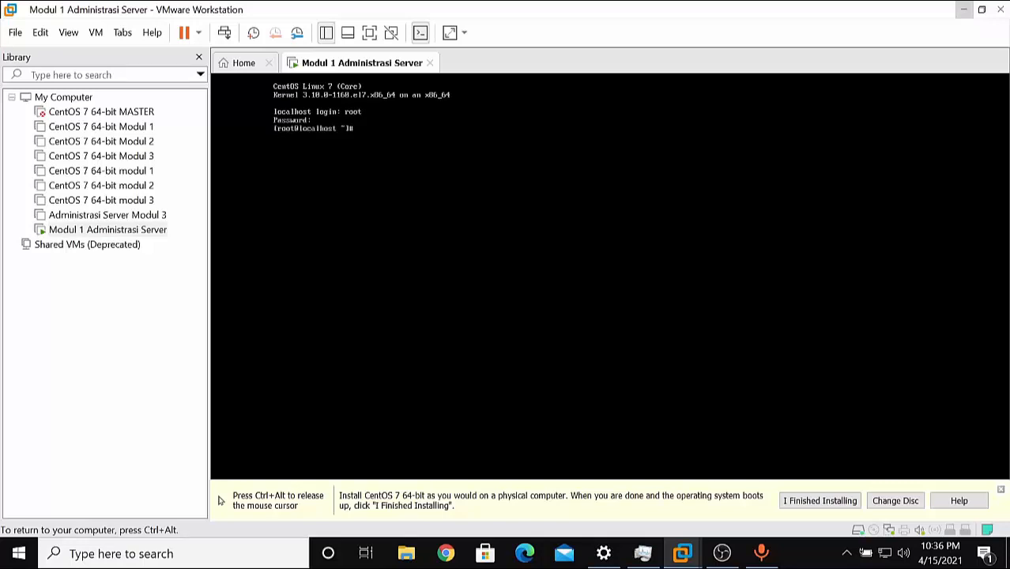